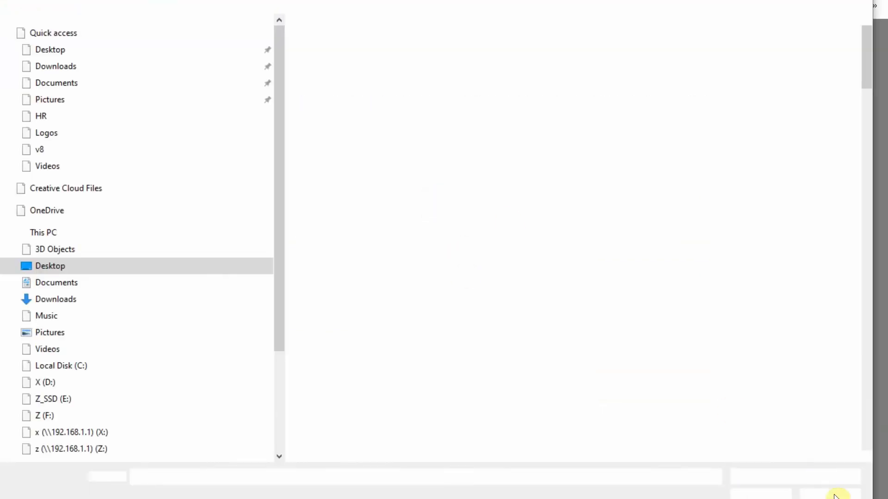
# Close the file upload window and switch to Google Drive.
pyautogui.click(830, 493)
pyautogui.click(716, 42)
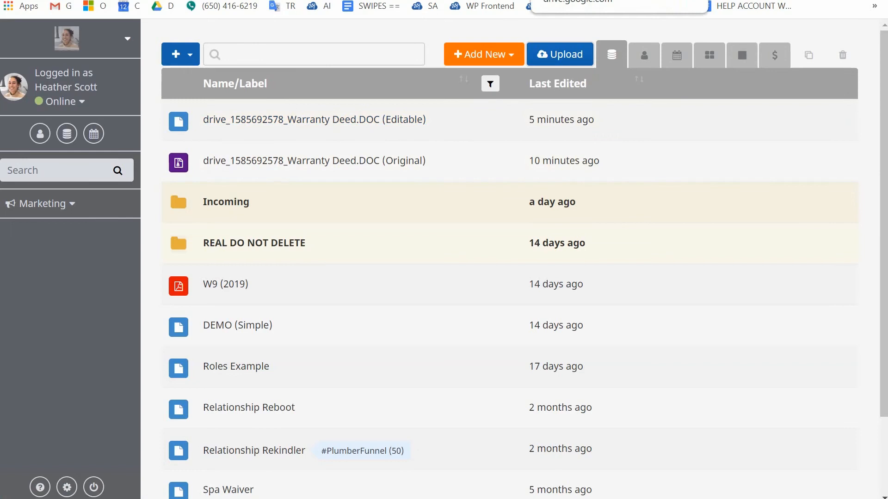
pyautogui.click(582, 0)
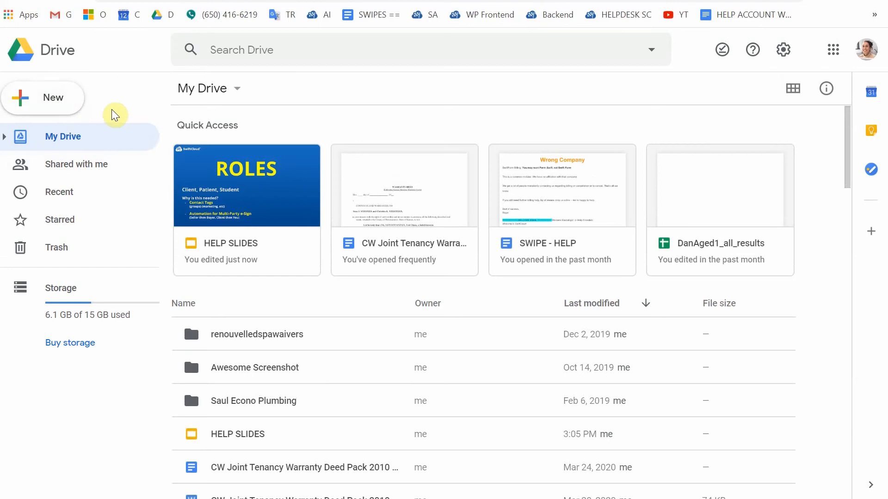
# Upload the file Warranty Deed.DOC from the Desktop to My Drive.
pyautogui.click(55, 103)
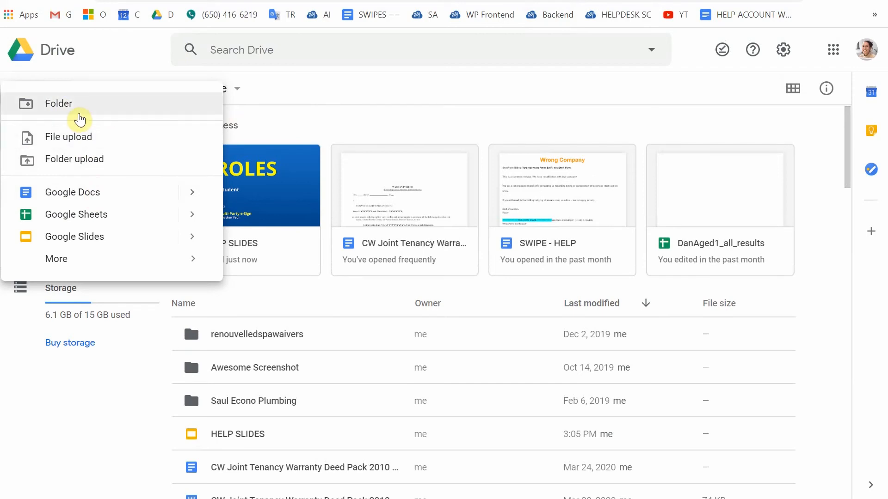
pyautogui.click(595, 117)
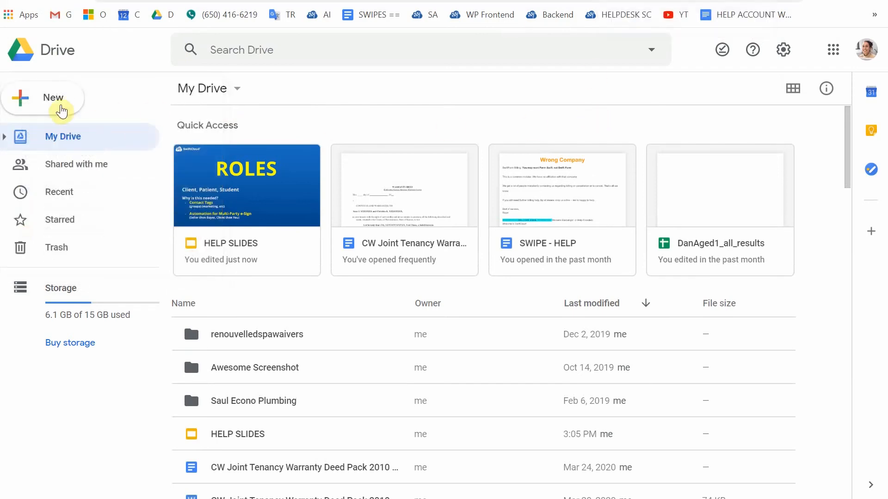
pyautogui.click(59, 109)
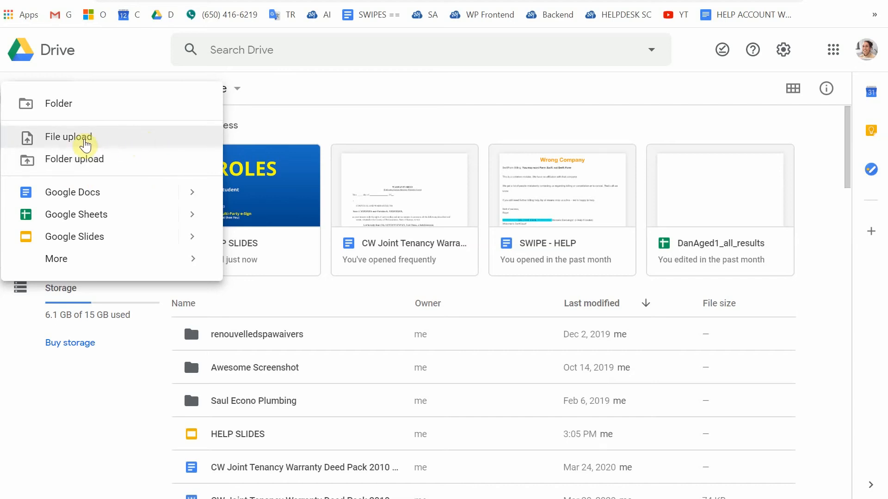
pyautogui.click(87, 141)
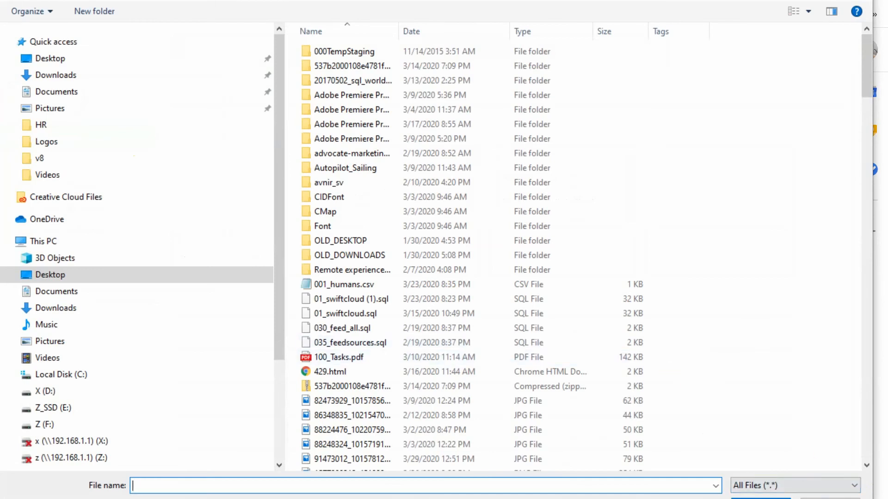
pyautogui.moveTo(872, 498); pyautogui.dragTo(861, 421)
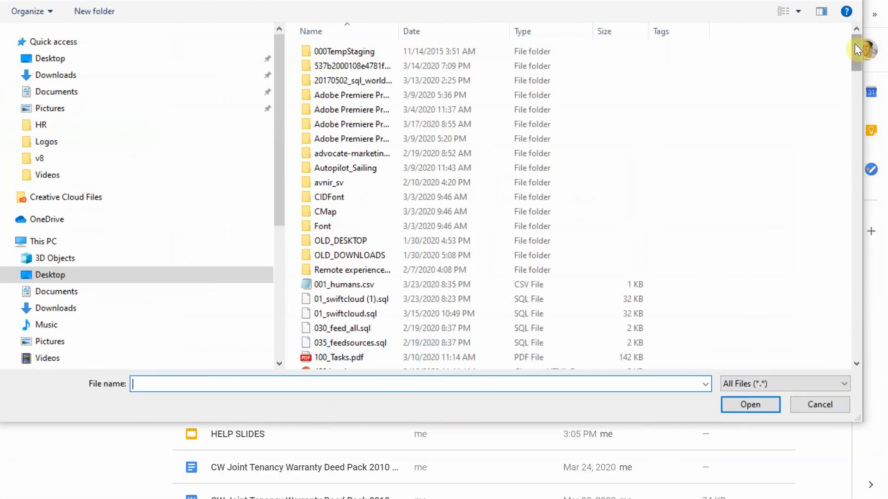
pyautogui.moveTo(854, 43); pyautogui.dragTo(848, 331)
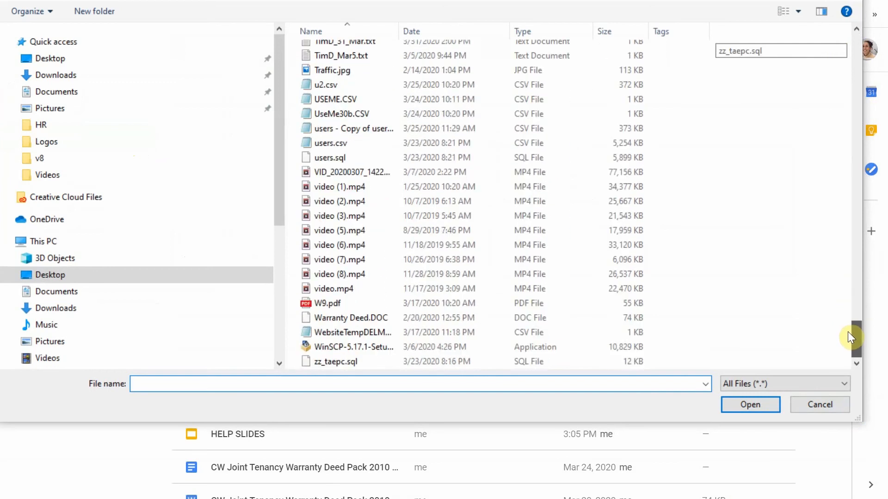
pyautogui.doubleClick(346, 319)
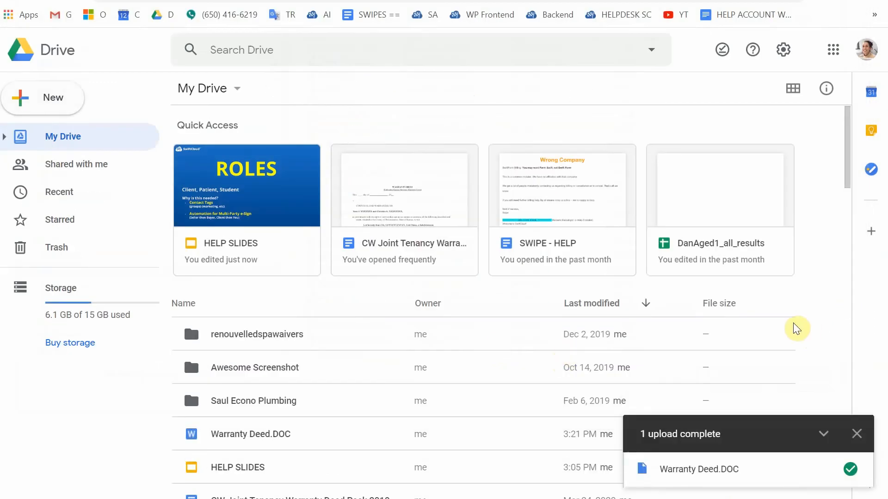
# Open the uploaded Warranty Deed.DOC with Google Docs.
pyautogui.click(705, 479)
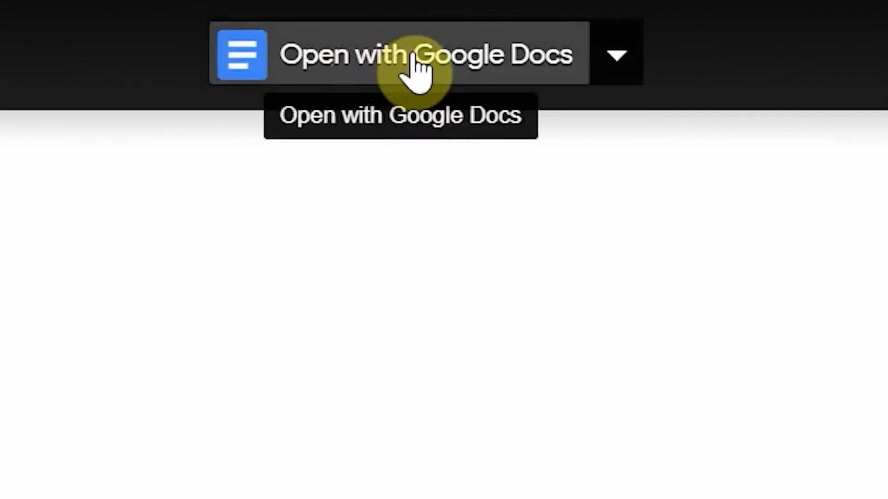
pyautogui.click(440, 50)
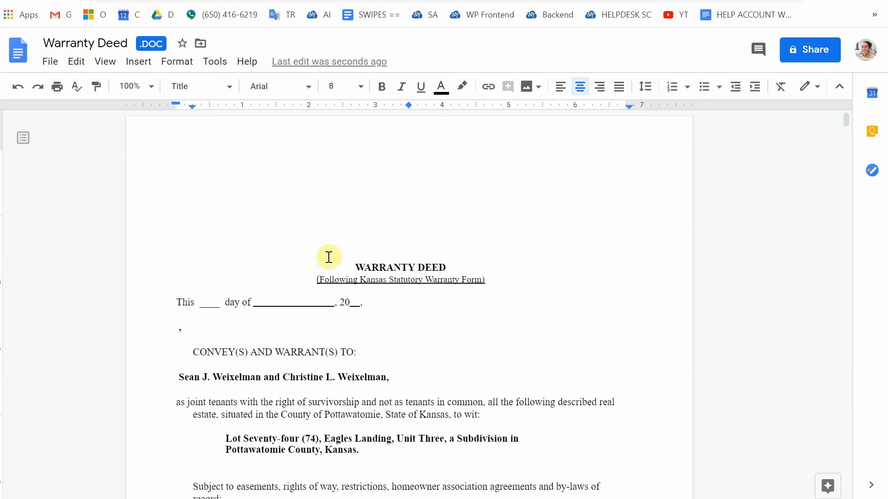
pyautogui.click(50, 63)
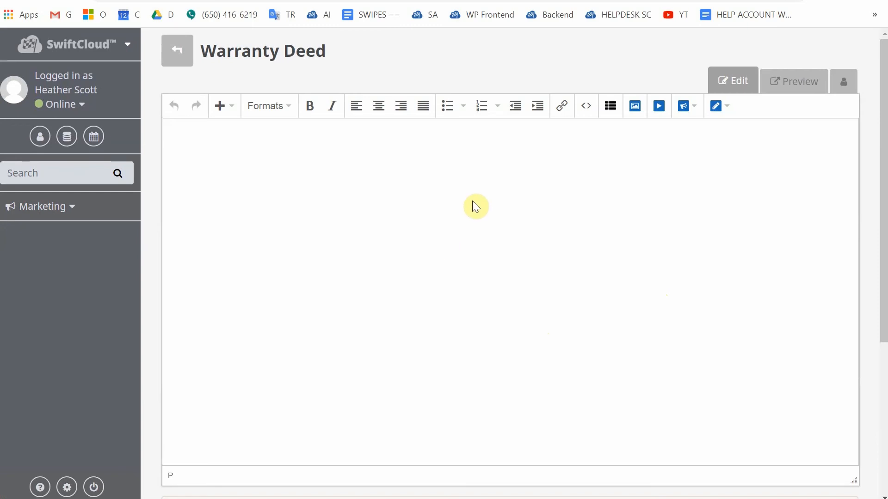
# Paste the copied deed text into the empty Warranty Deed document in SwiftCloud and remove the blank line above its title.
pyautogui.hotkey('ctrl', 'v')
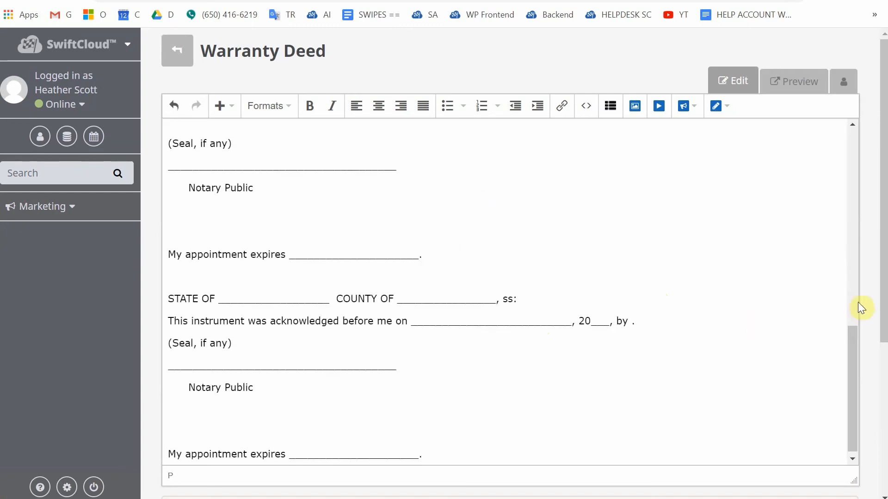
pyautogui.click(854, 314)
pyautogui.moveTo(854, 315); pyautogui.dragTo(856, 176)
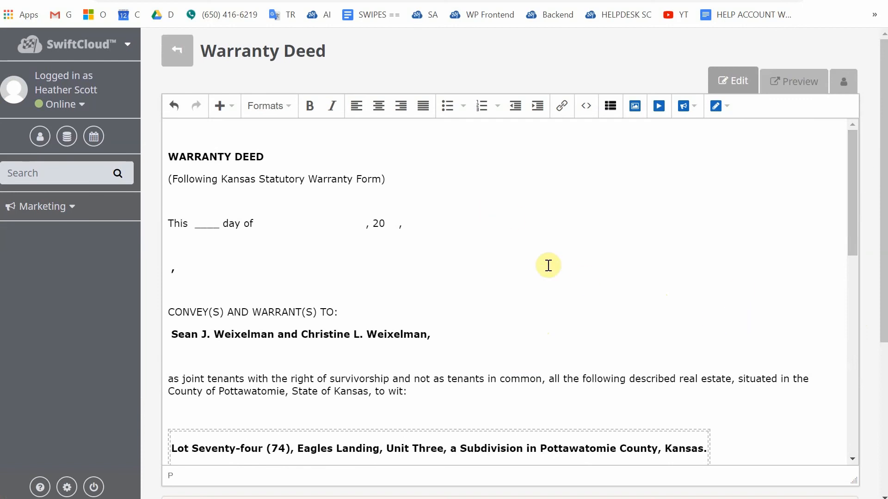
pyautogui.scroll(-11, 569, 265)
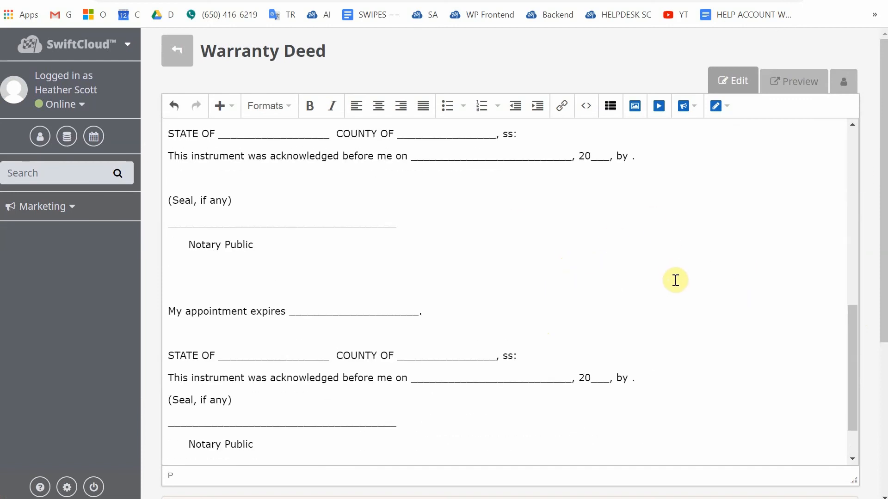
pyautogui.scroll(-2, 675, 280)
pyautogui.scroll(12, 679, 272)
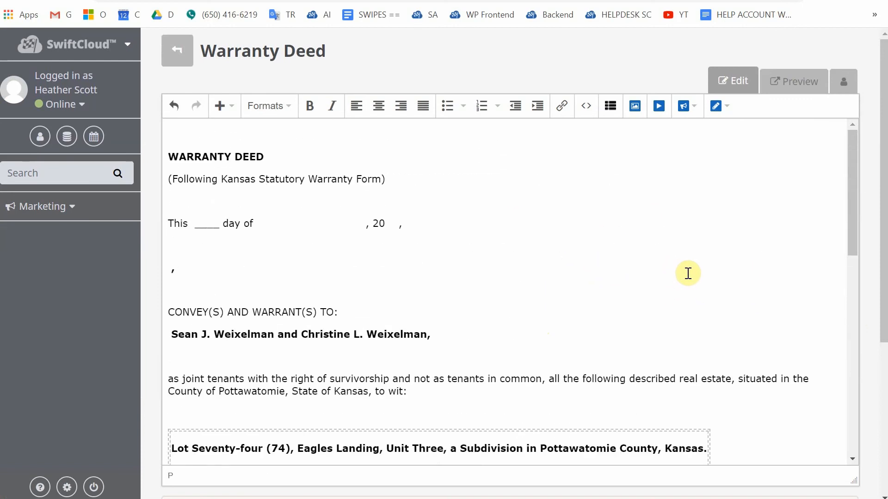
pyautogui.click(273, 131)
pyautogui.press('Delete')
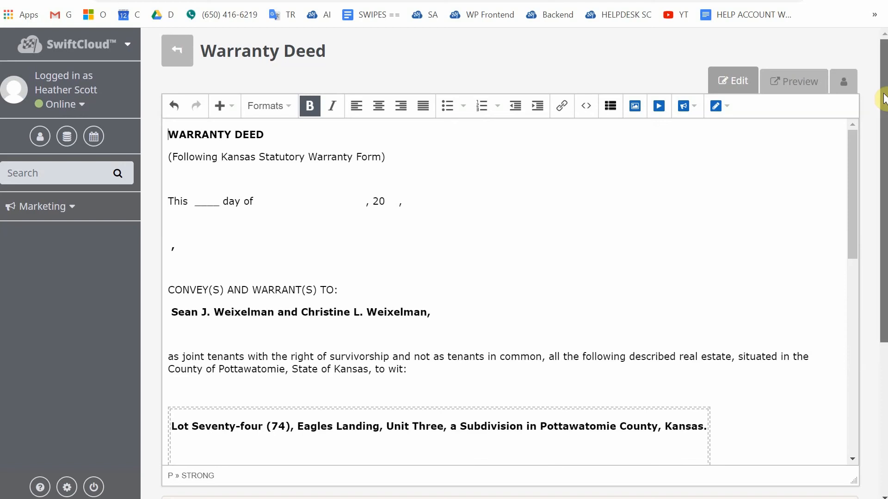
pyautogui.click(719, 106)
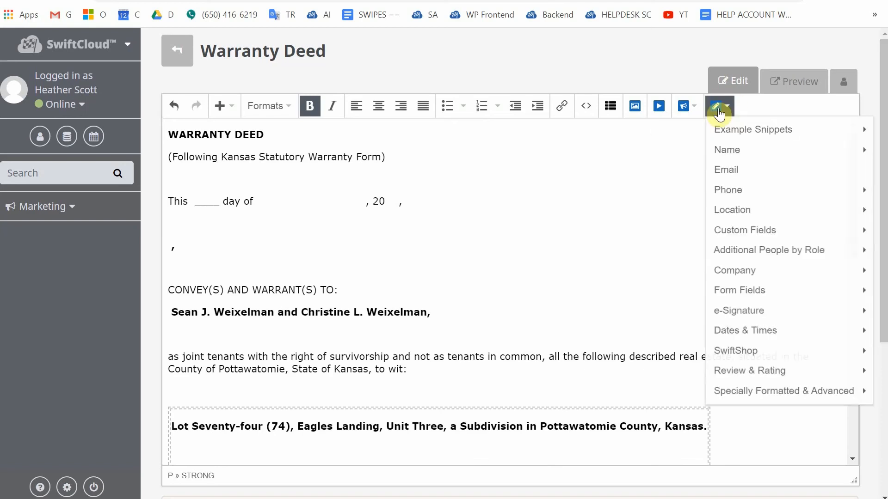
pyautogui.moveTo(723, 323)
pyautogui.moveTo(739, 153)
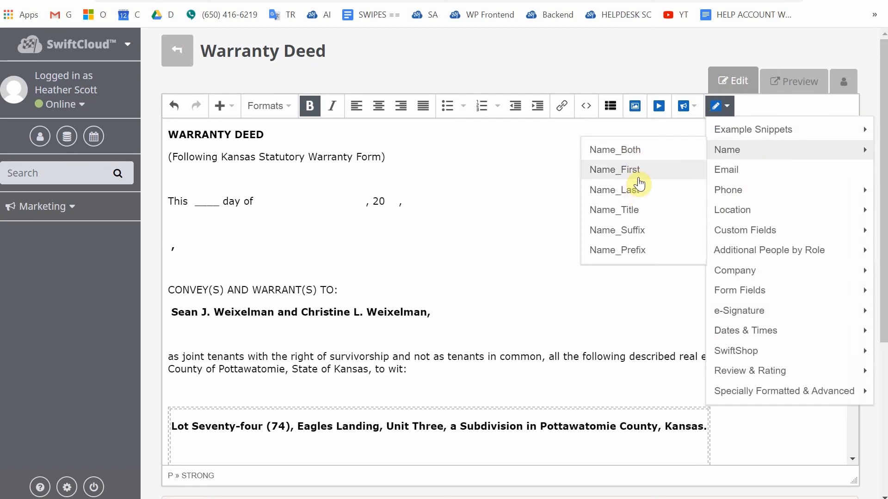
pyautogui.click(408, 216)
# Examine the document's user experience, data handling and automation, sharing, and additional option settings without changing them.
pyautogui.scroll(-10, 685, 351)
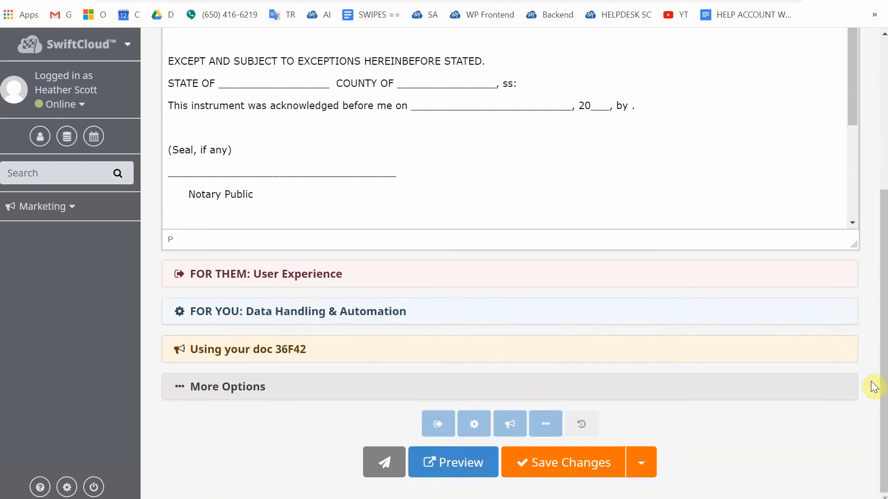
pyautogui.click(240, 274)
pyautogui.scroll(-5, 600, 307)
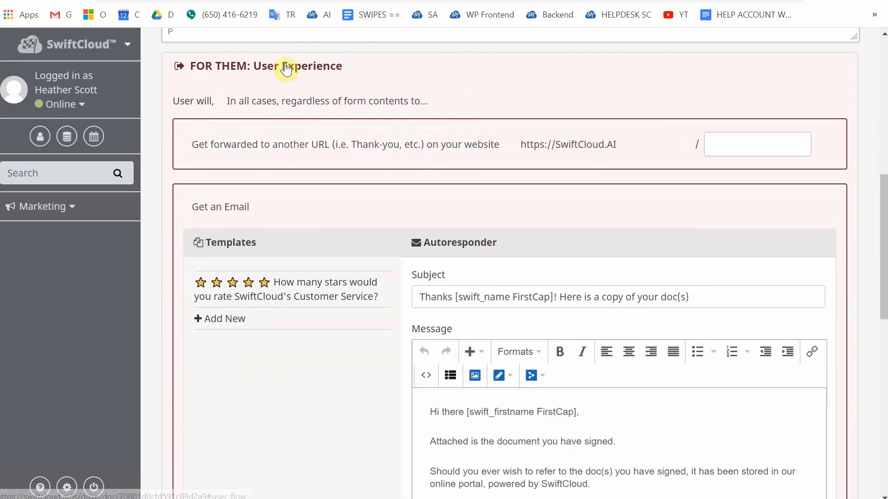
pyautogui.click(258, 66)
pyautogui.click(256, 317)
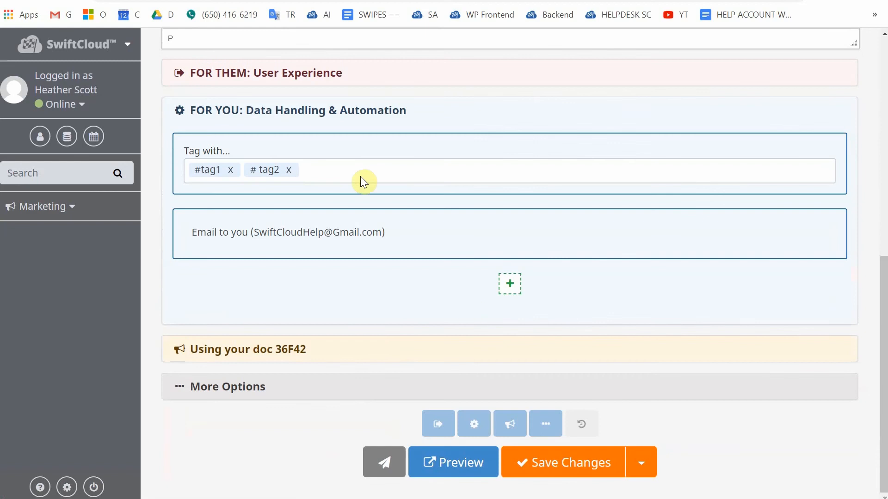
pyautogui.click(253, 113)
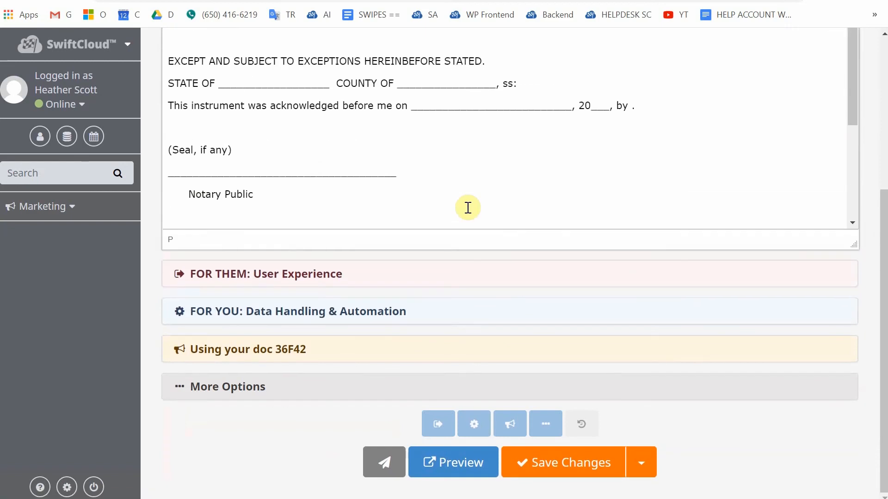
pyautogui.click(254, 349)
pyautogui.scroll(-5, 459, 321)
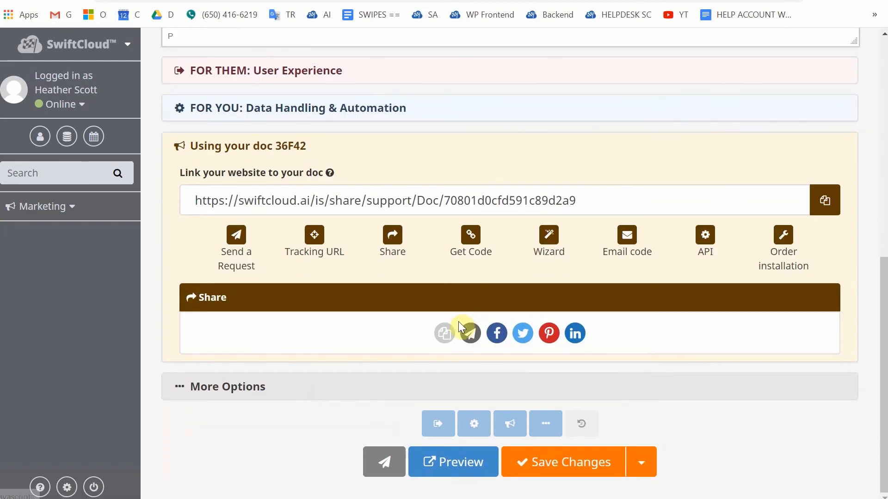
pyautogui.click(274, 149)
pyautogui.click(293, 394)
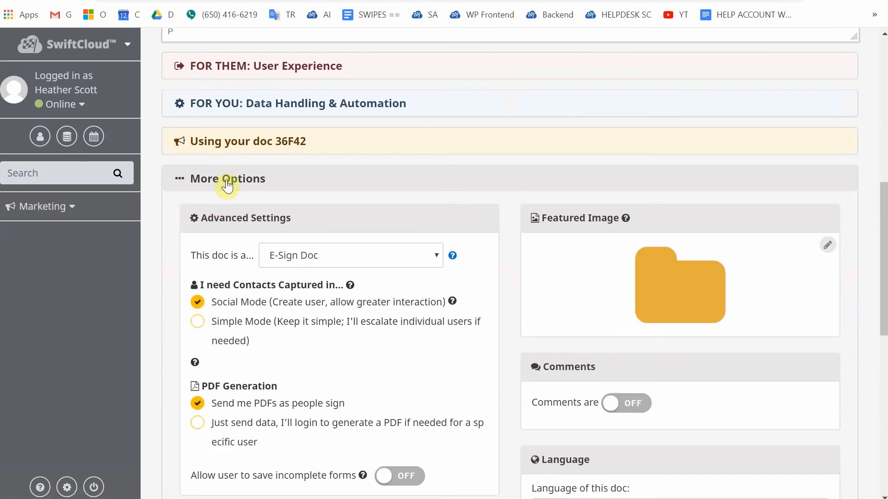
pyautogui.click(227, 185)
# Format the WARRANTY DEED title as a centred Heading 1.
pyautogui.scroll(5, 656, 356)
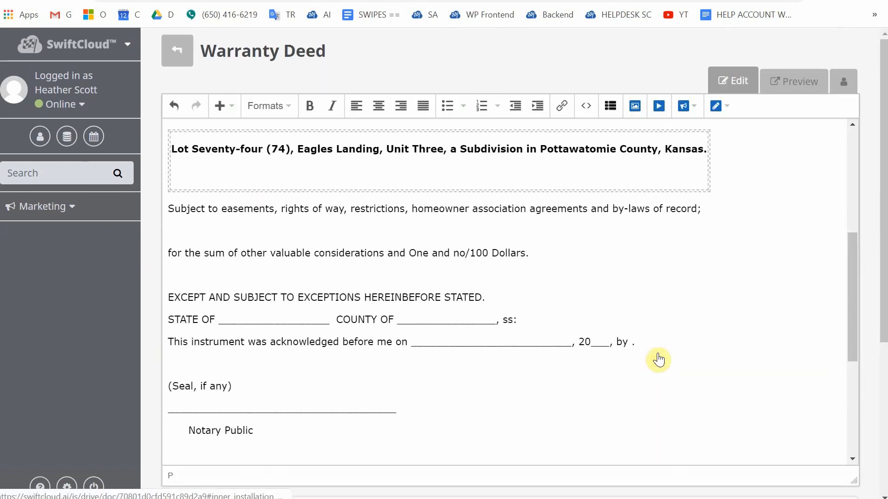
pyautogui.scroll(5, 728, 291)
pyautogui.click(233, 235)
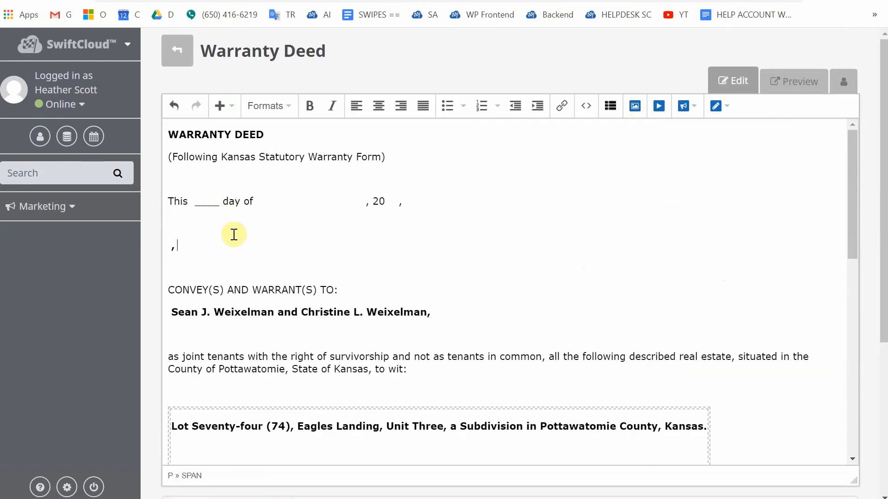
pyautogui.moveTo(268, 135); pyautogui.dragTo(123, 133)
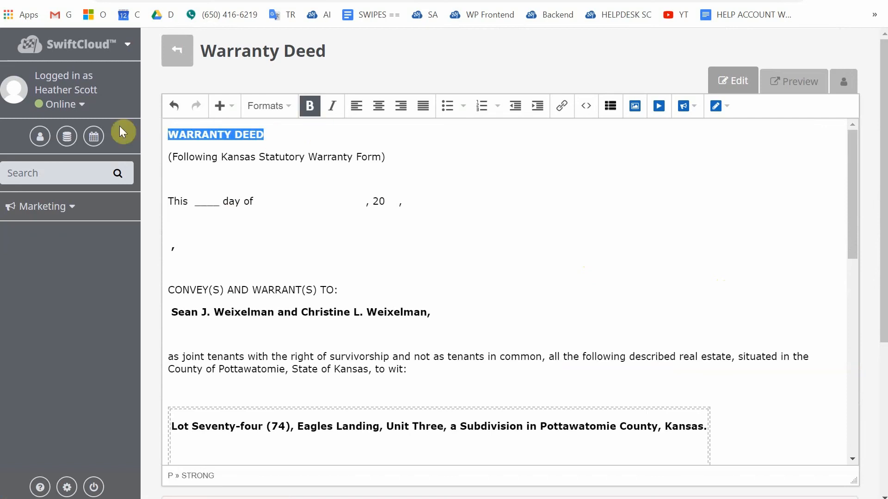
pyautogui.click(280, 113)
pyautogui.moveTo(277, 129)
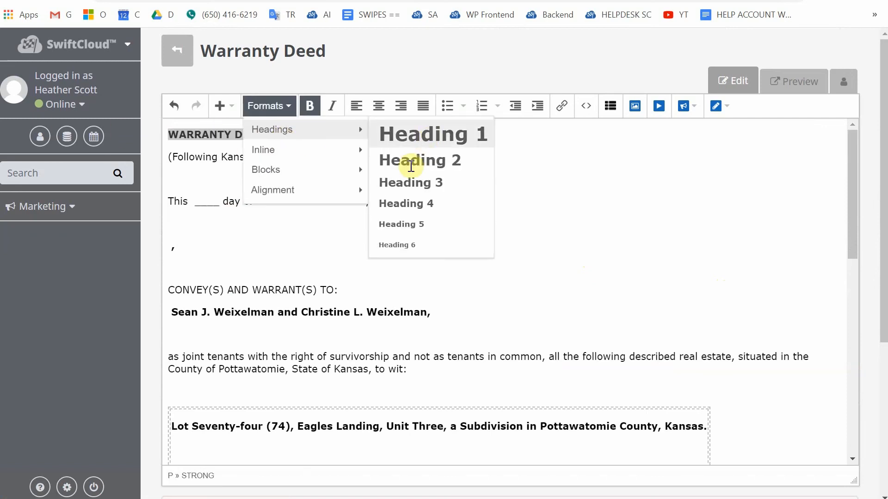
pyautogui.click(406, 134)
# Delete the blank line under the subtitle and the day, month and year blanks following the word "This".
pyautogui.click(396, 172)
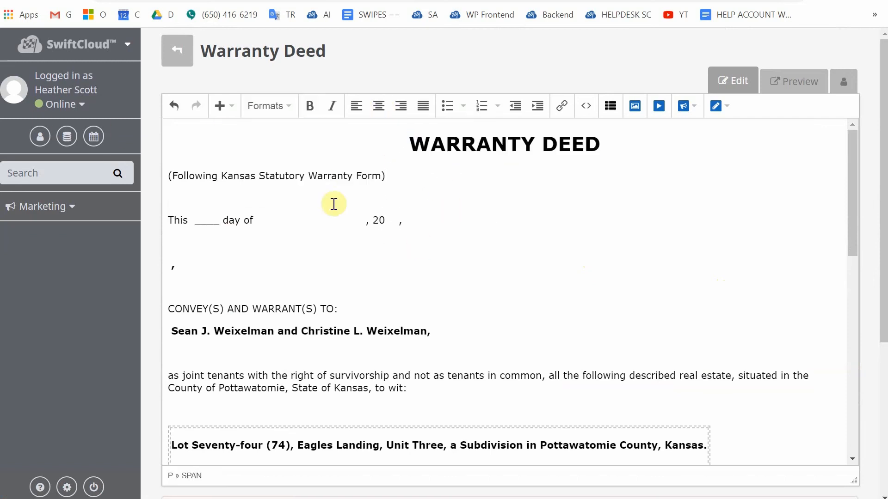
pyautogui.press('Delete')
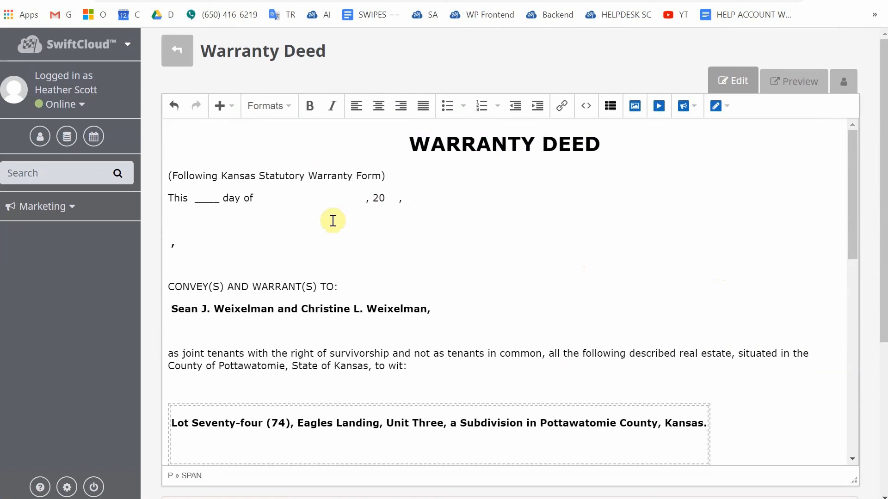
pyautogui.moveTo(202, 236); pyautogui.dragTo(190, 197)
pyautogui.press('Delete')
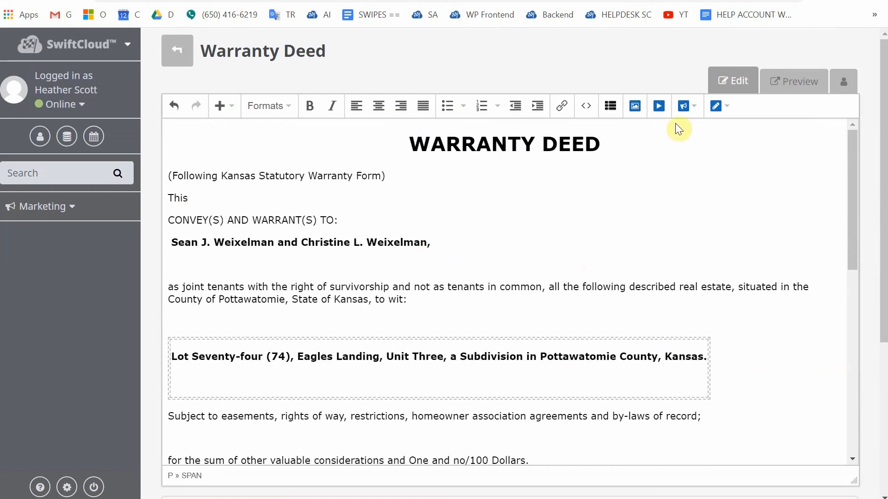
# Insert a date field after the word "This" with MM/DD/YYYY (USA) style, Long format and the Borrower role.
pyautogui.click(727, 113)
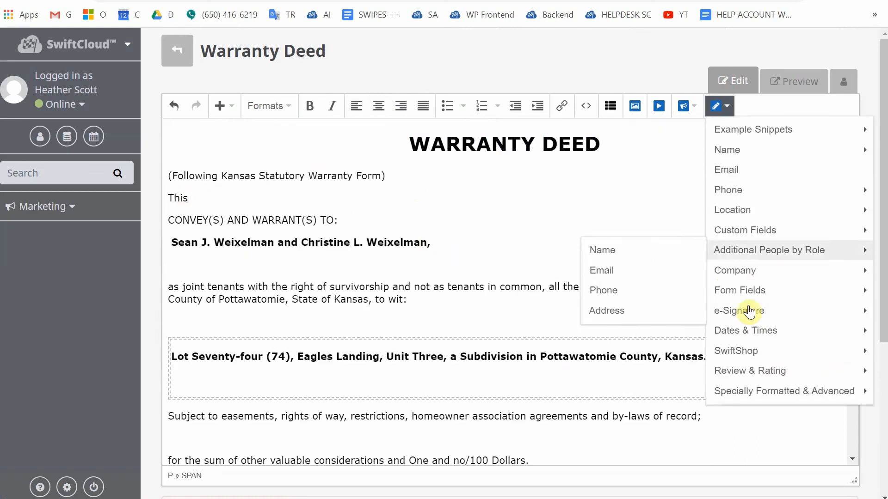
pyautogui.moveTo(710, 334)
pyautogui.click(647, 330)
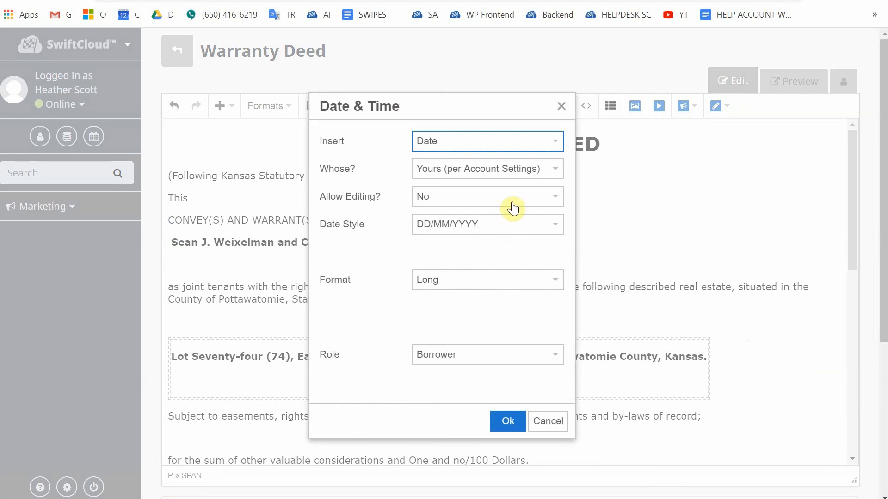
pyautogui.click(507, 228)
pyautogui.click(502, 245)
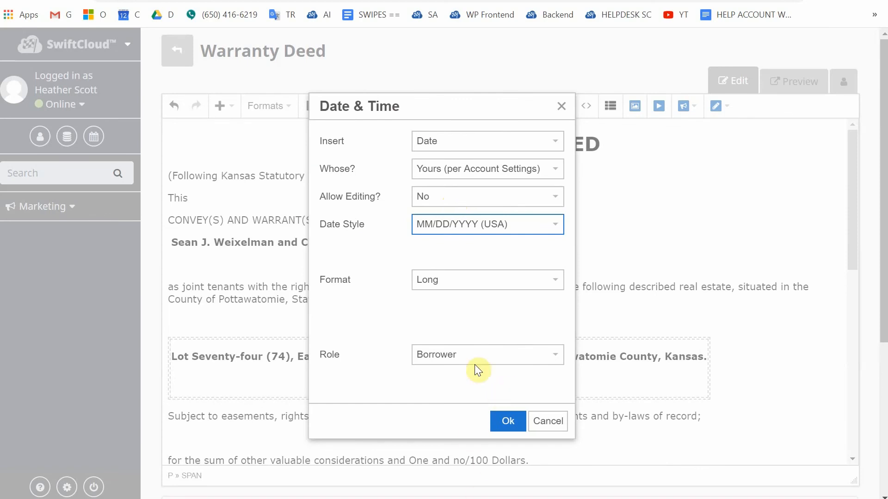
pyautogui.click(443, 358)
pyautogui.click(443, 359)
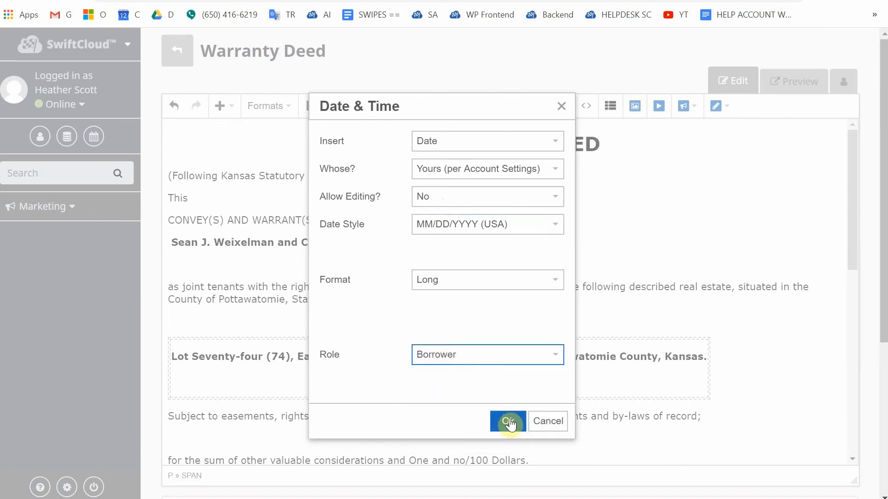
pyautogui.click(479, 363)
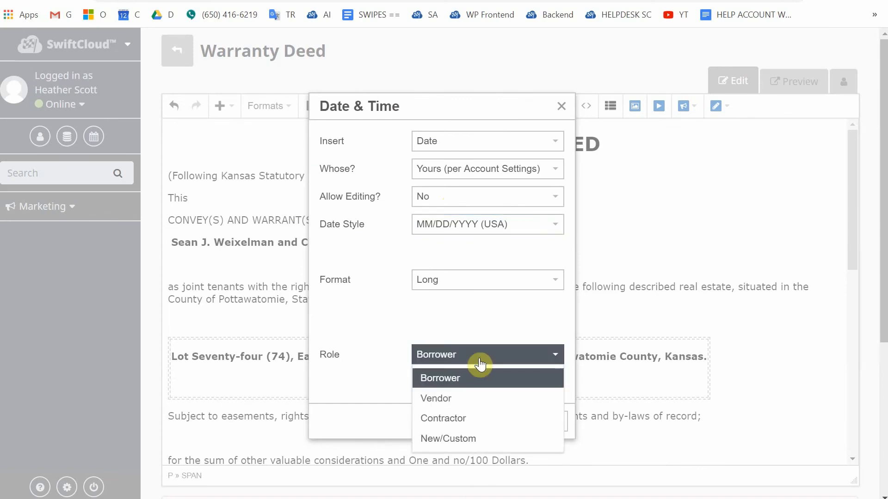
pyautogui.click(480, 360)
pyautogui.click(505, 421)
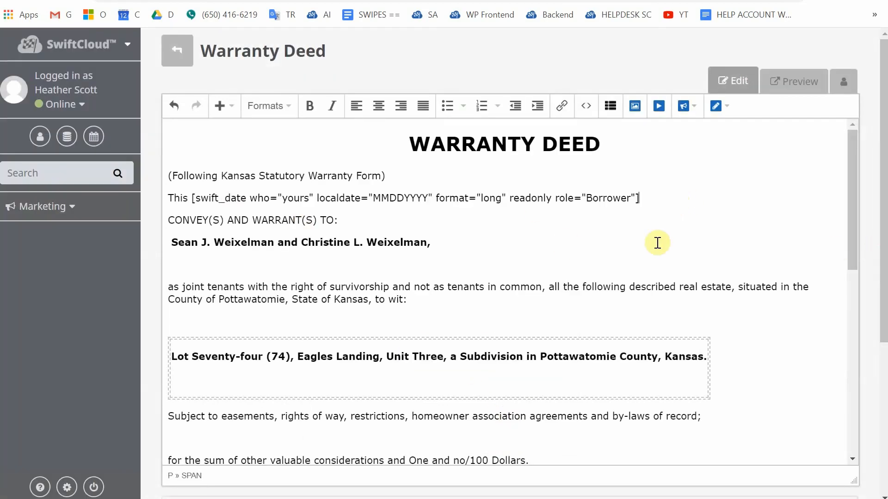
# Replace the two grantees' names under "CONVEY(S) AND WARRANT(S) TO:" with a required full-name field for the Borrower role.
pyautogui.scroll(-2, 620, 238)
pyautogui.moveTo(471, 175); pyautogui.dragTo(139, 175)
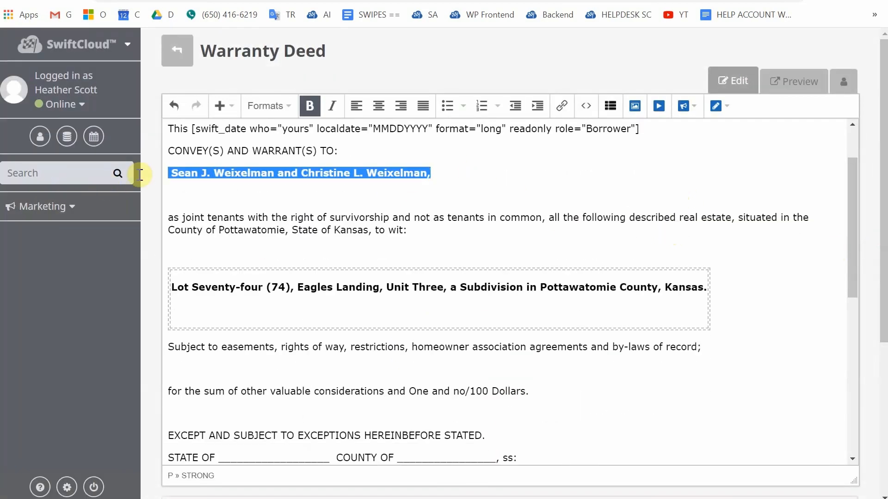
pyautogui.press('BackSpace')
pyautogui.press('BackSpace')
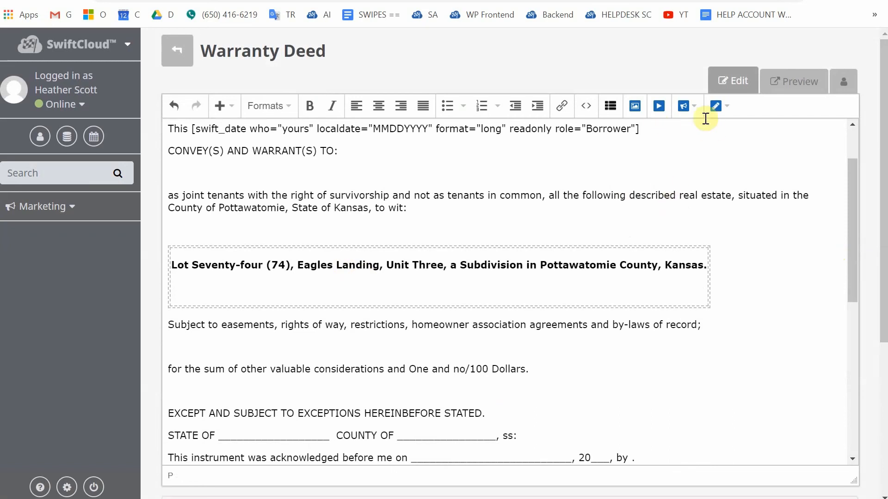
pyautogui.click(719, 107)
pyautogui.moveTo(735, 149)
pyautogui.click(688, 152)
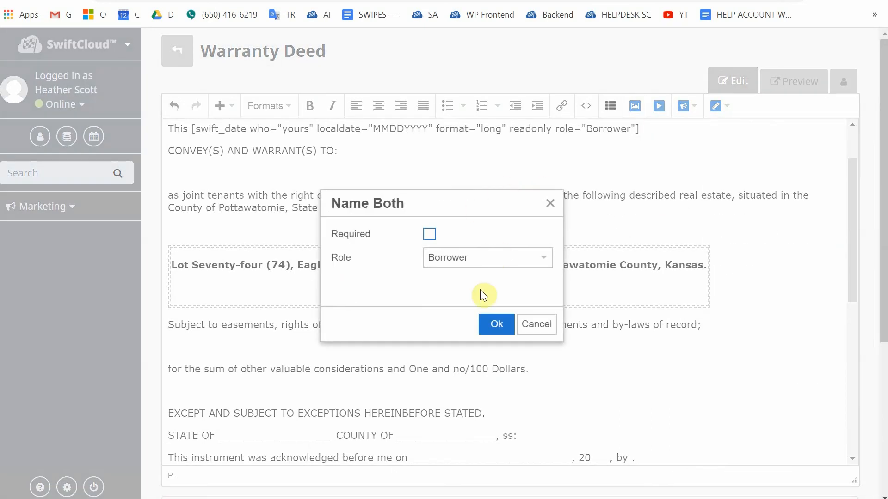
pyautogui.click(429, 235)
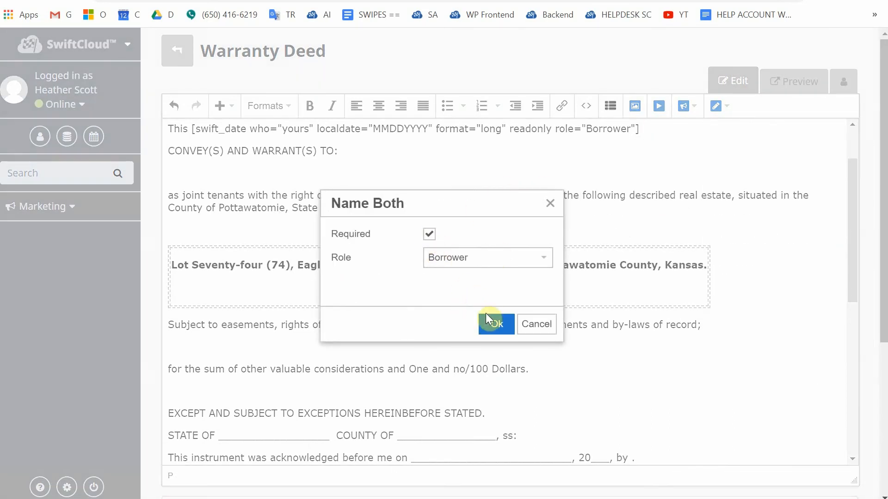
pyautogui.click(497, 324)
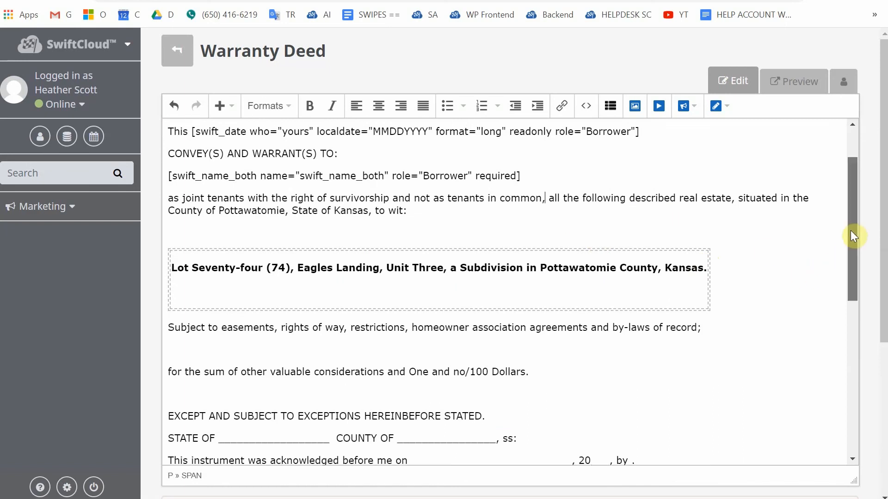
# Add a new line after the last "My appointment expires" line and insert an editable email field there.
pyautogui.scroll(-1, 852, 234)
pyautogui.scroll(-2, 884, 224)
pyautogui.scroll(-2, 884, 225)
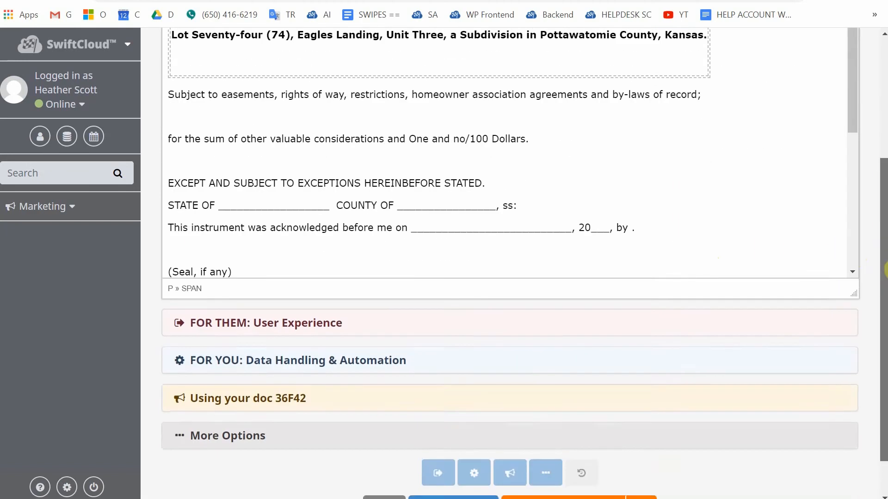
pyautogui.scroll(1, 884, 222)
pyautogui.moveTo(858, 94); pyautogui.dragTo(841, 251)
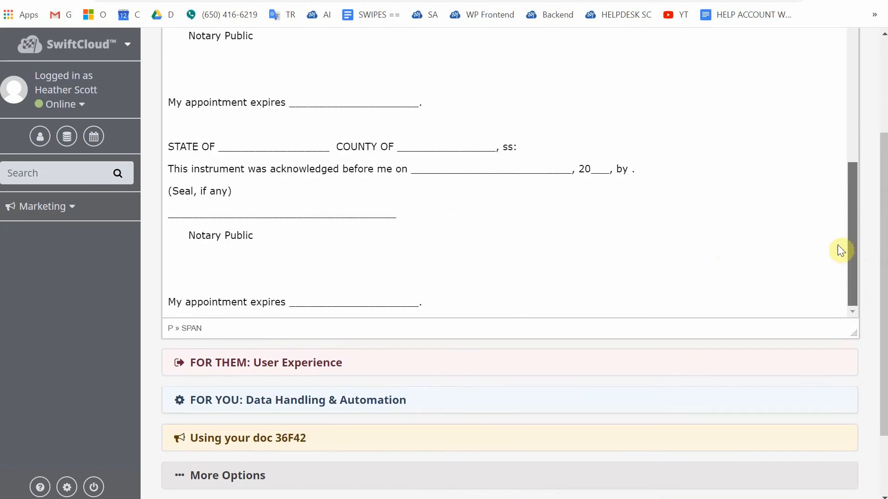
pyautogui.click(343, 258)
pyautogui.click(502, 302)
pyautogui.press('Return')
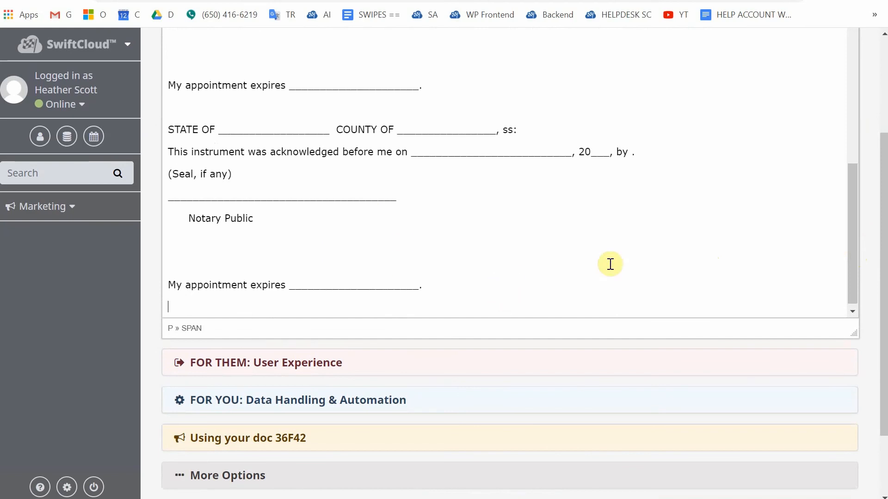
pyautogui.moveTo(884, 166); pyautogui.dragTo(884, 102)
pyautogui.scroll(1, 737, 95)
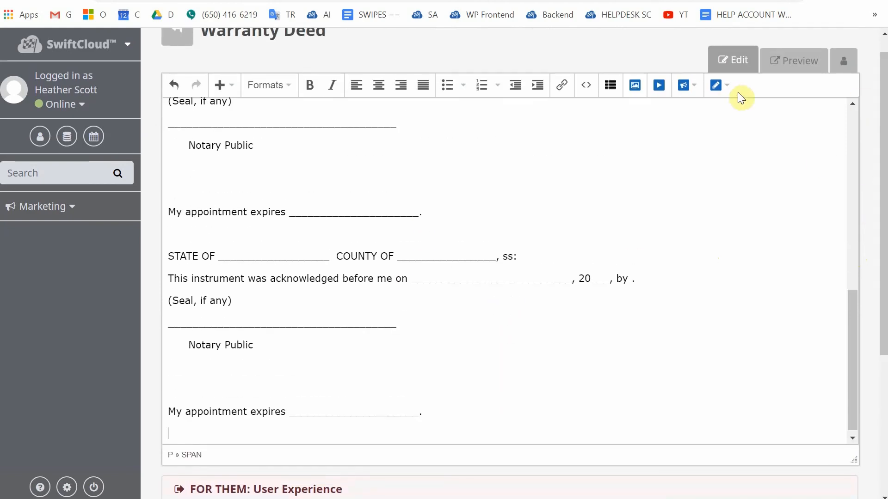
pyautogui.click(720, 85)
pyautogui.click(725, 153)
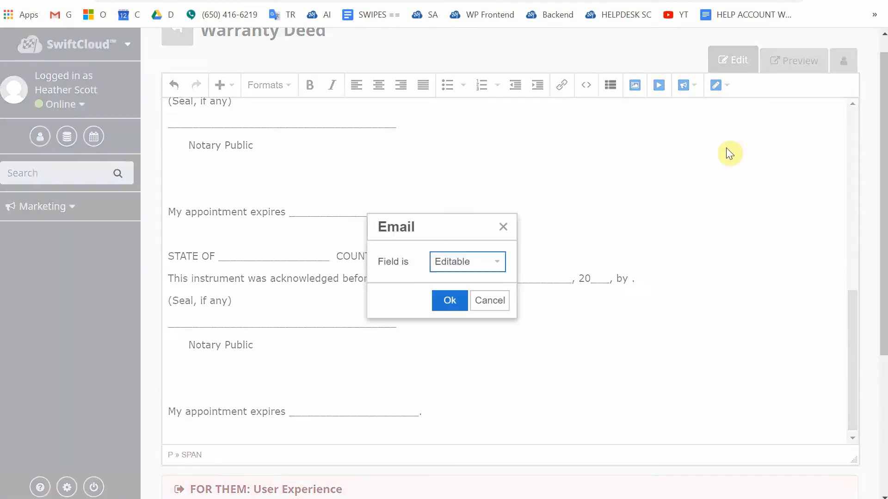
pyautogui.click(444, 301)
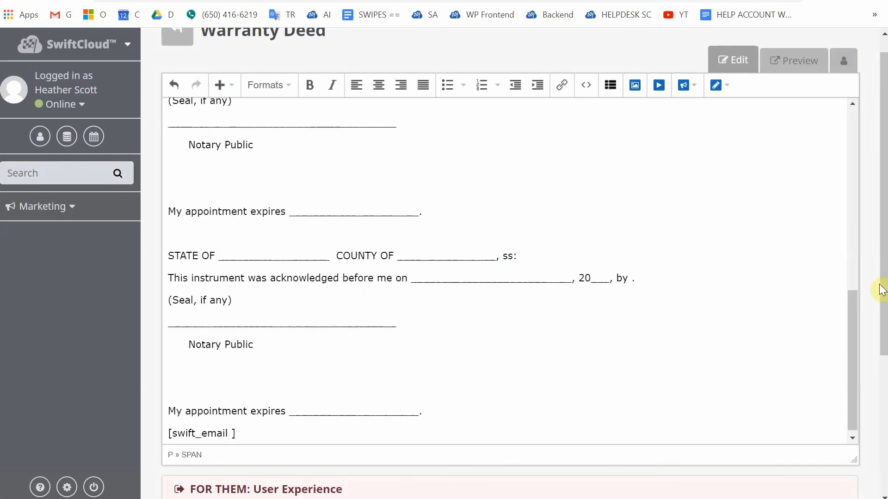
# Save the changes to the Warranty Deed document.
pyautogui.scroll(-5, 863, 404)
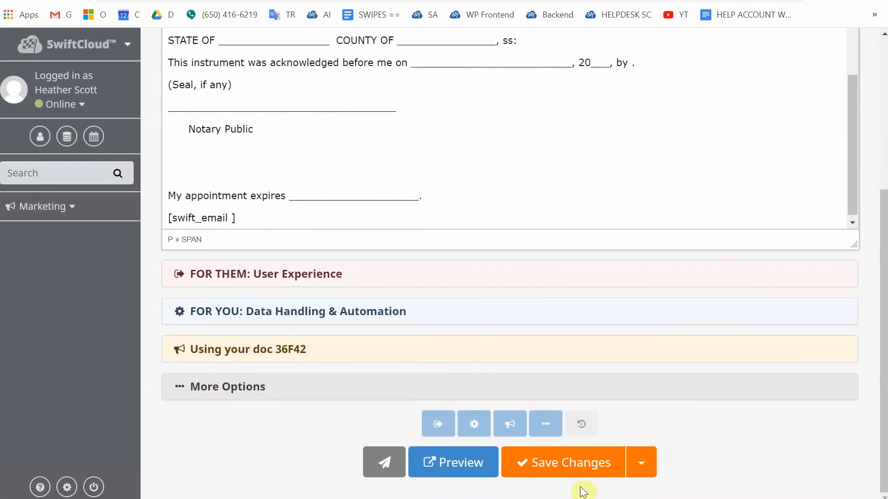
pyautogui.moveTo(259, 218); pyautogui.dragTo(122, 219)
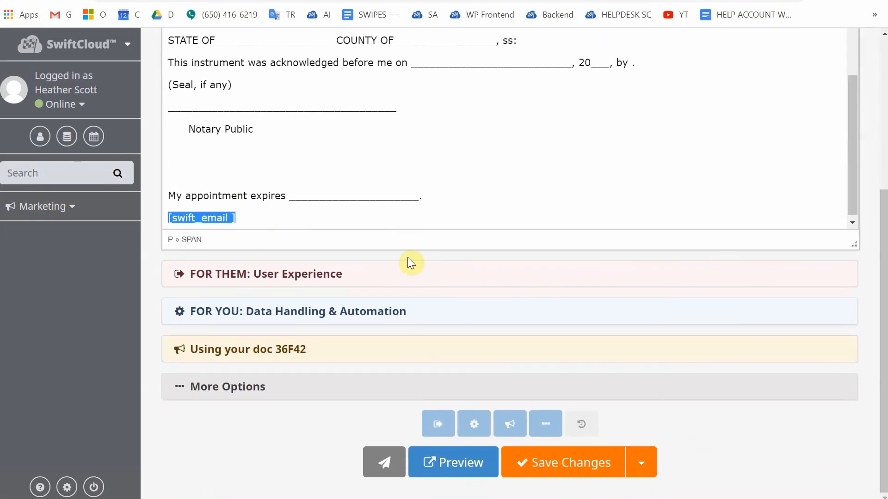
pyautogui.click(602, 463)
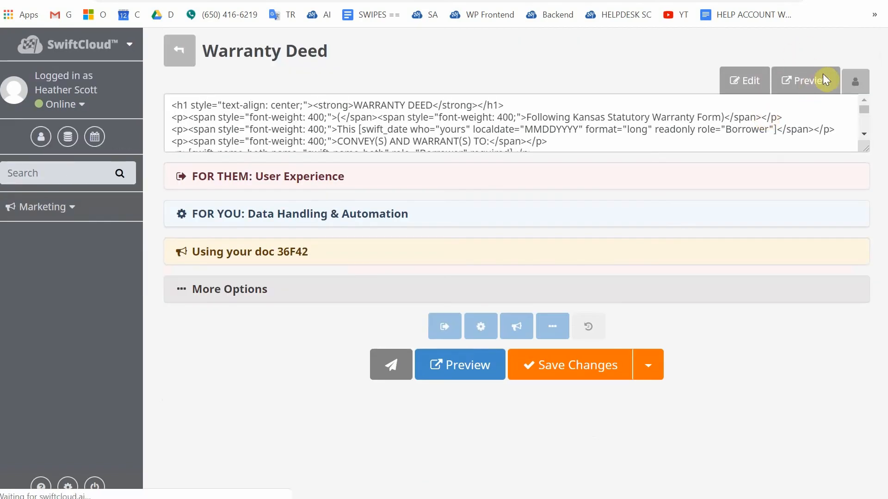
# Preview the signing form and check its date line and the statutory form subtitle.
pyautogui.click(823, 79)
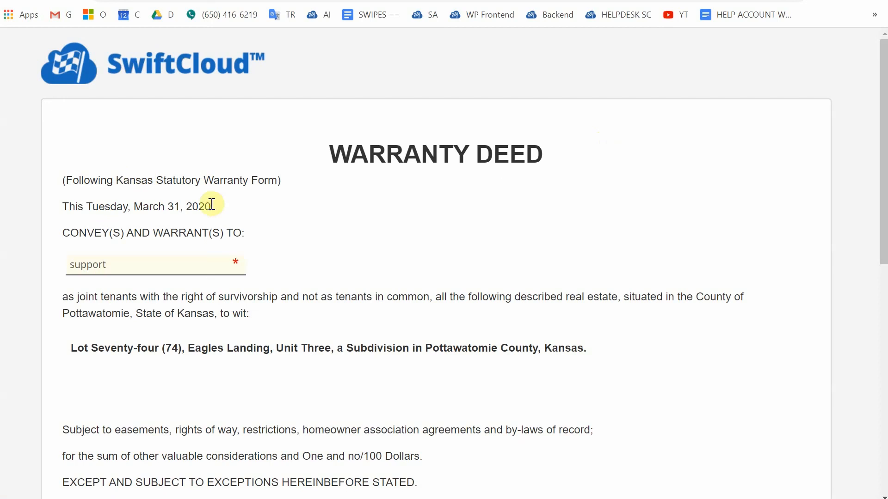
pyautogui.moveTo(221, 206); pyautogui.dragTo(26, 206)
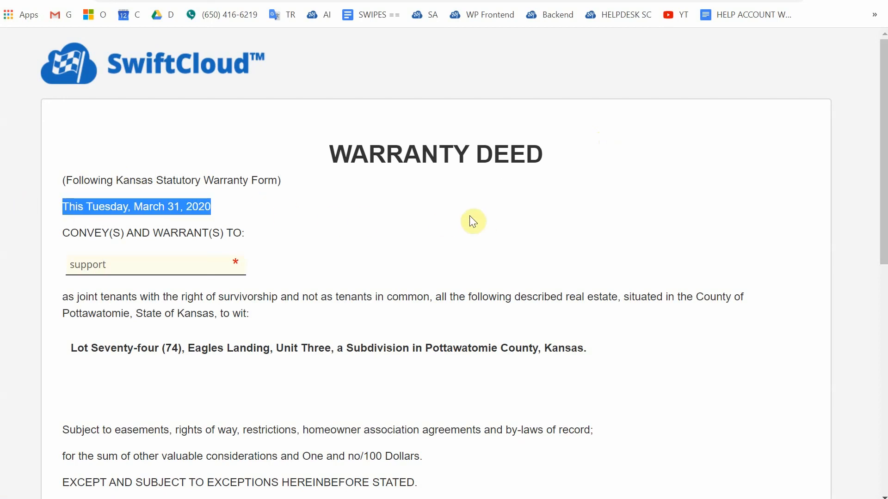
pyautogui.moveTo(318, 184); pyautogui.dragTo(43, 173)
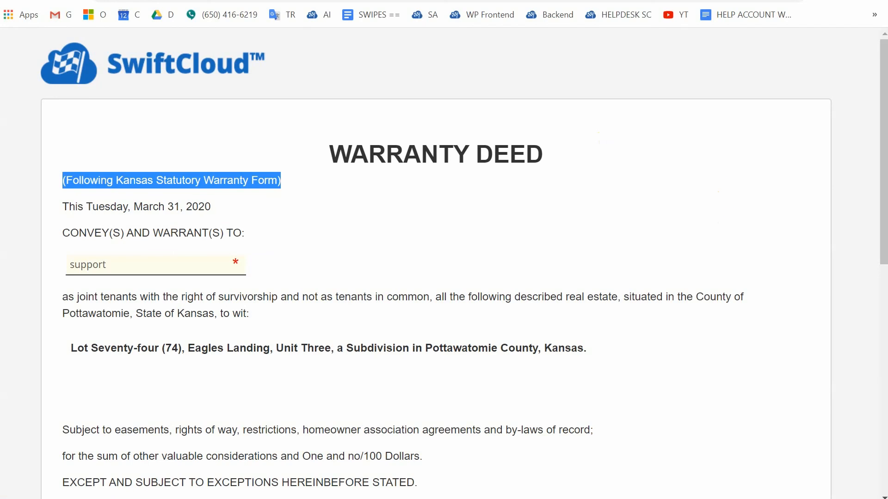
# Return to the Warranty Deed editor and show the drive's file options.
pyautogui.hotkey('ctrl', 'shift', 'Tab')
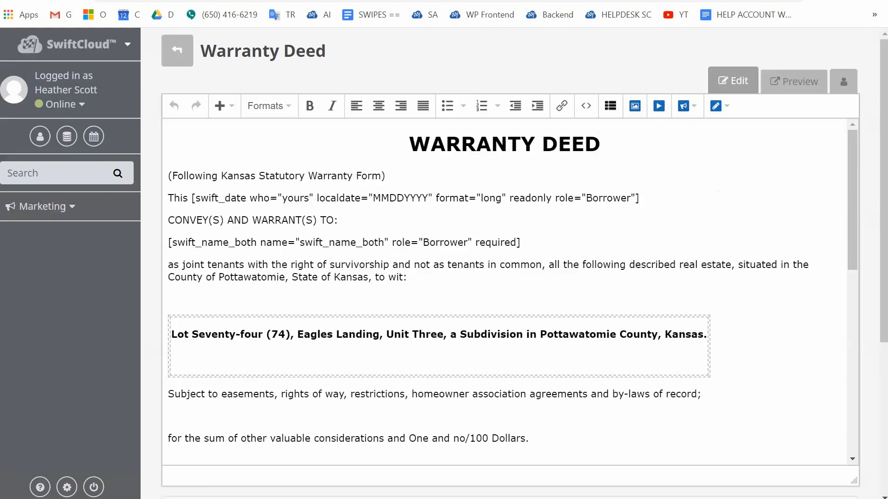
pyautogui.click(69, 143)
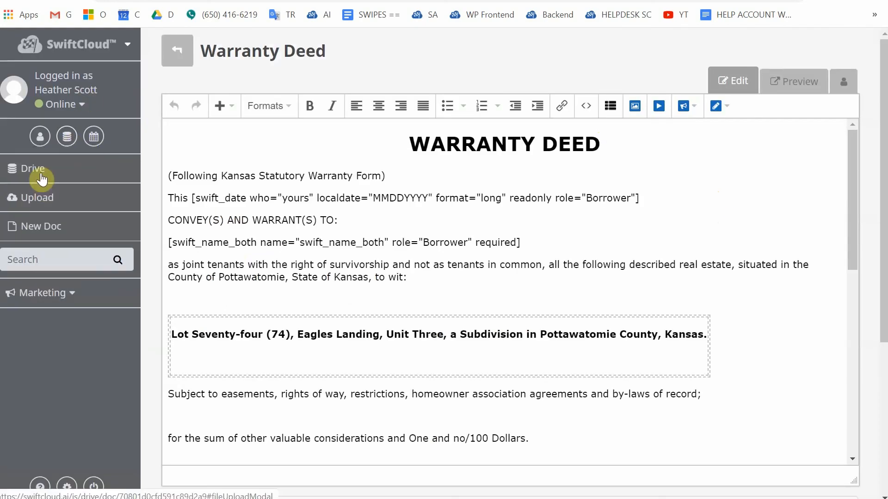